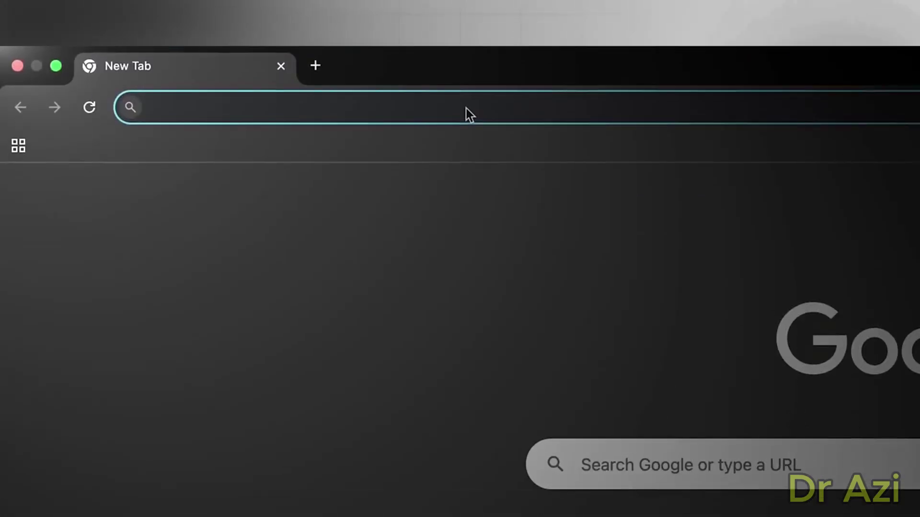
Load the vidu.com website in Chrome.
text(vidu.com)
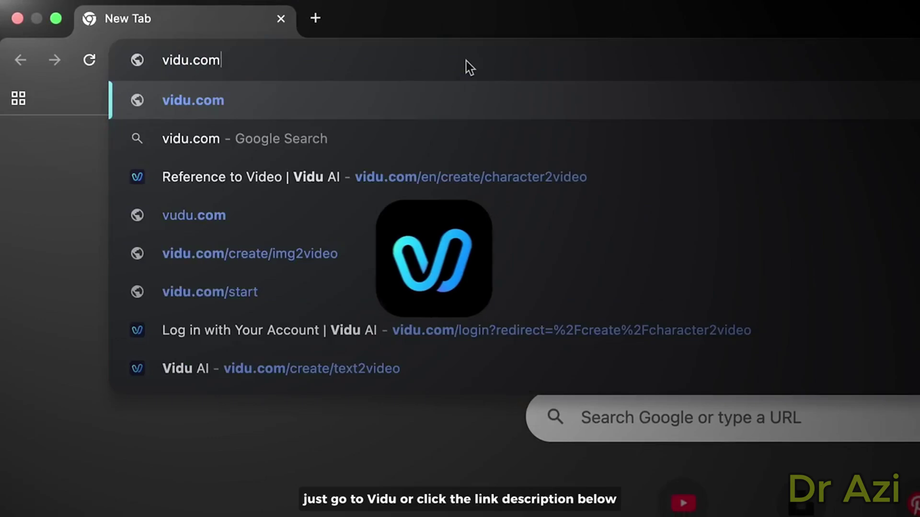
key(Return)
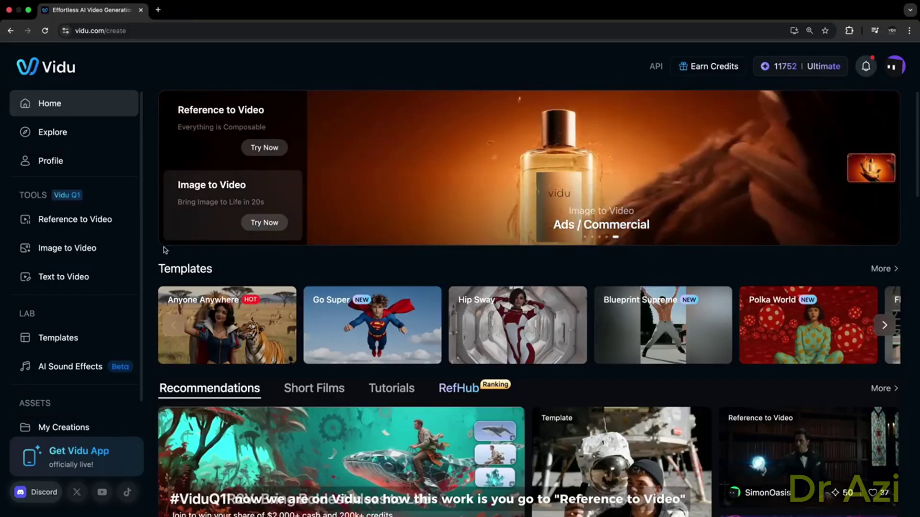
On the Reference to Video page, start the prompt with 'A full body shot'.
click(123, 225)
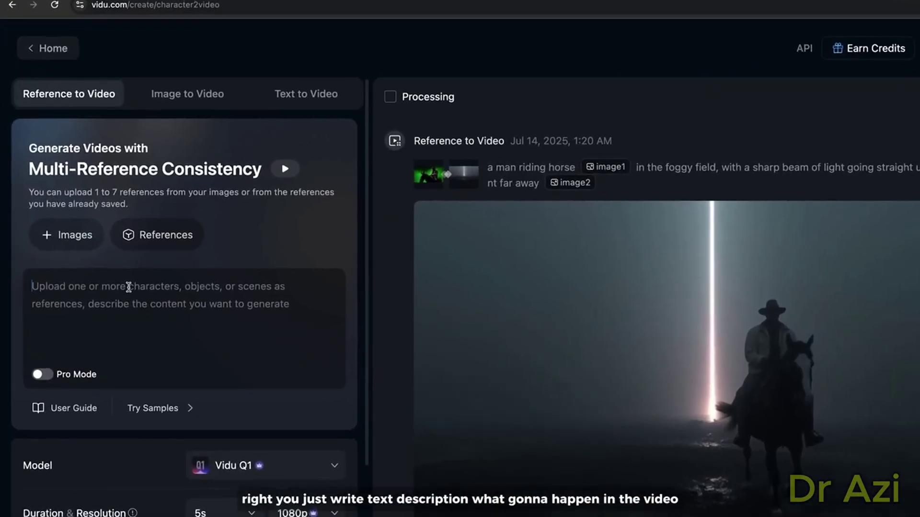
click(103, 264)
text(A)
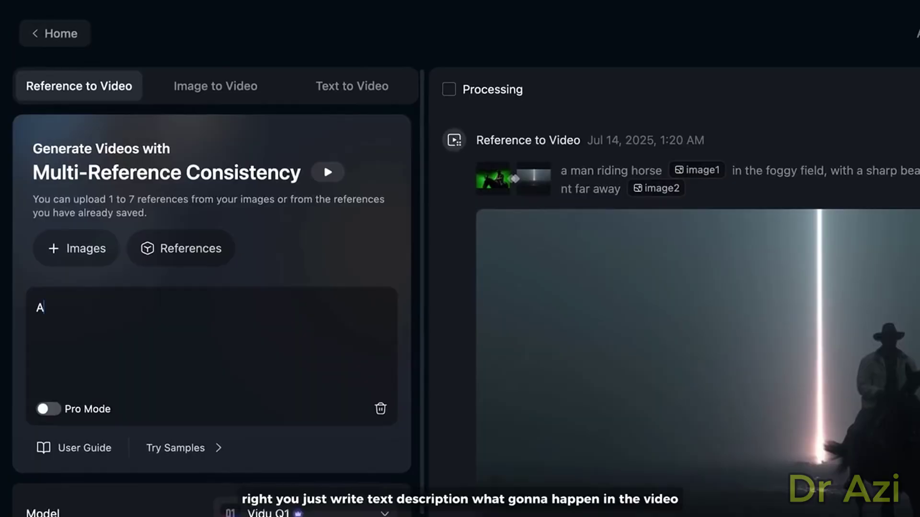
text( full body)
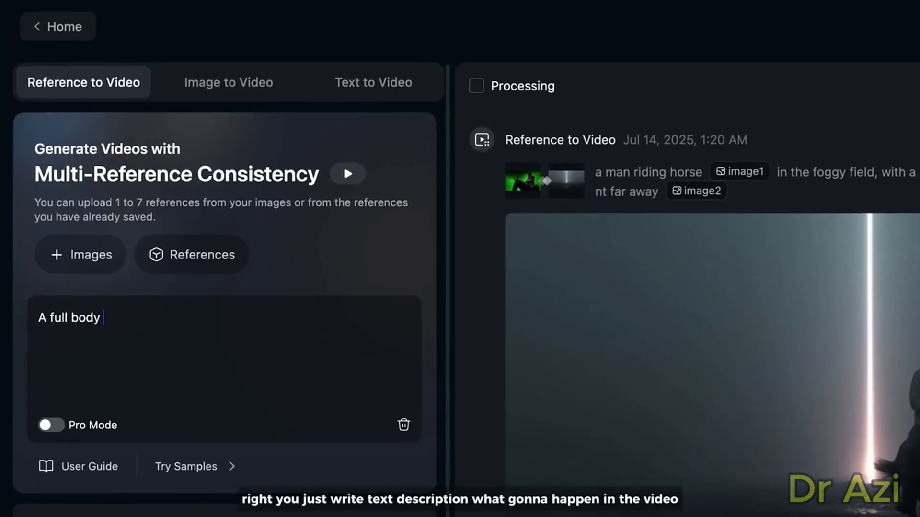
text( shot of)
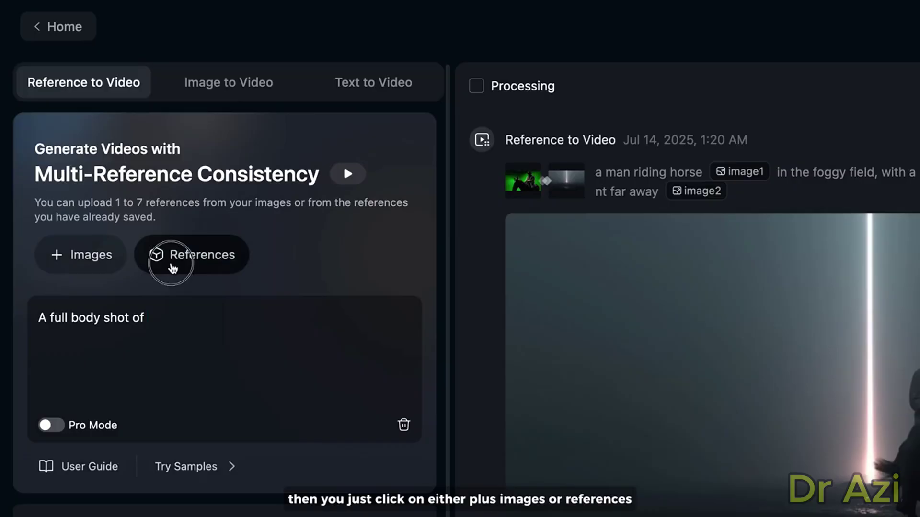
Create a Realistic character reference named Ethan from the Man.png image.
click(172, 268)
click(508, 239)
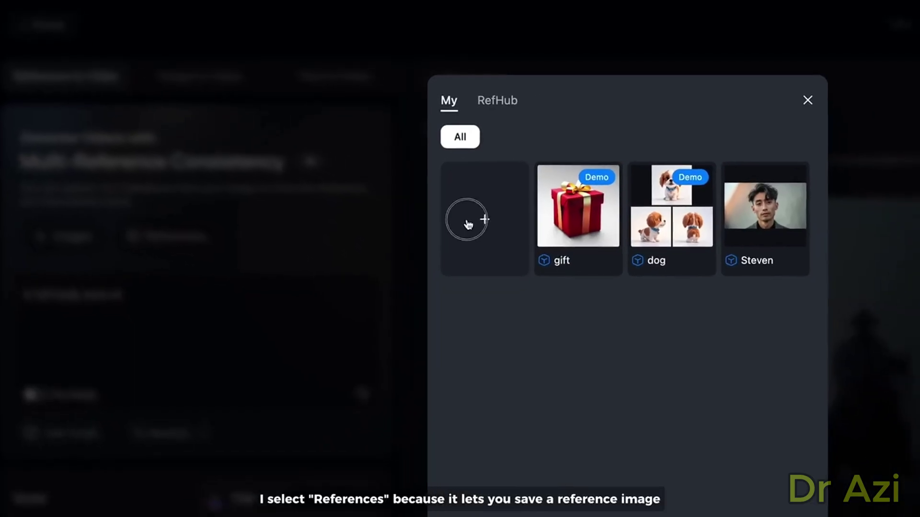
click(402, 201)
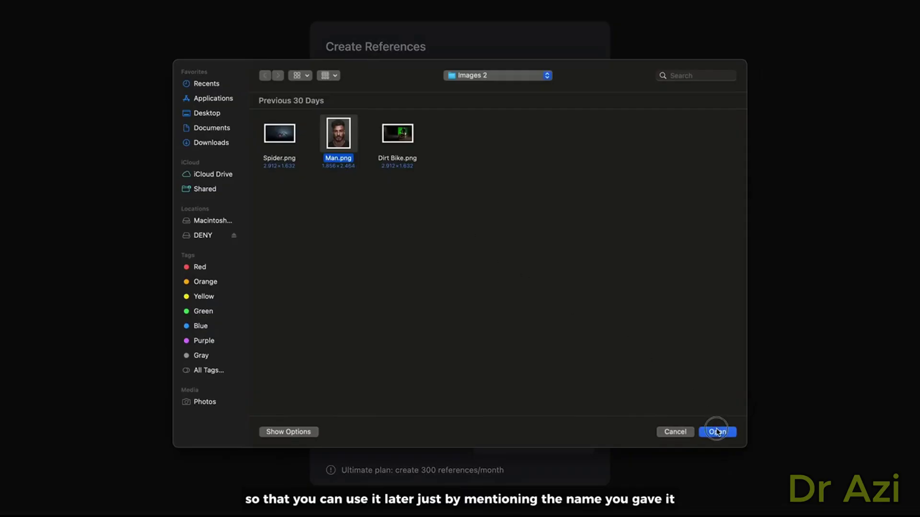
click(717, 432)
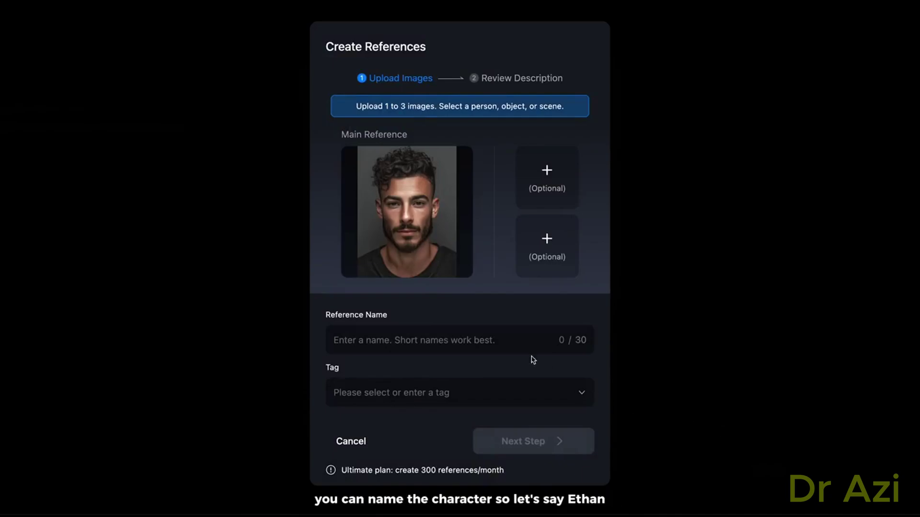
click(516, 344)
text(Ethan)
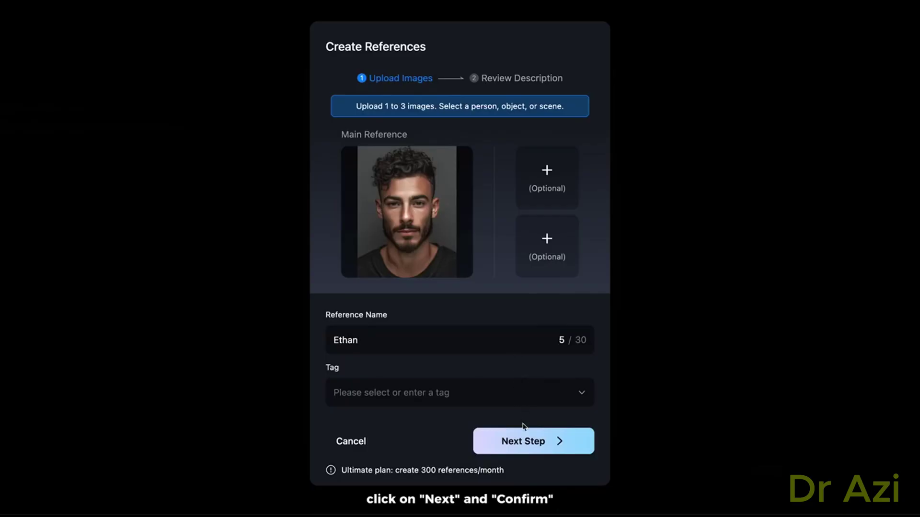
click(523, 439)
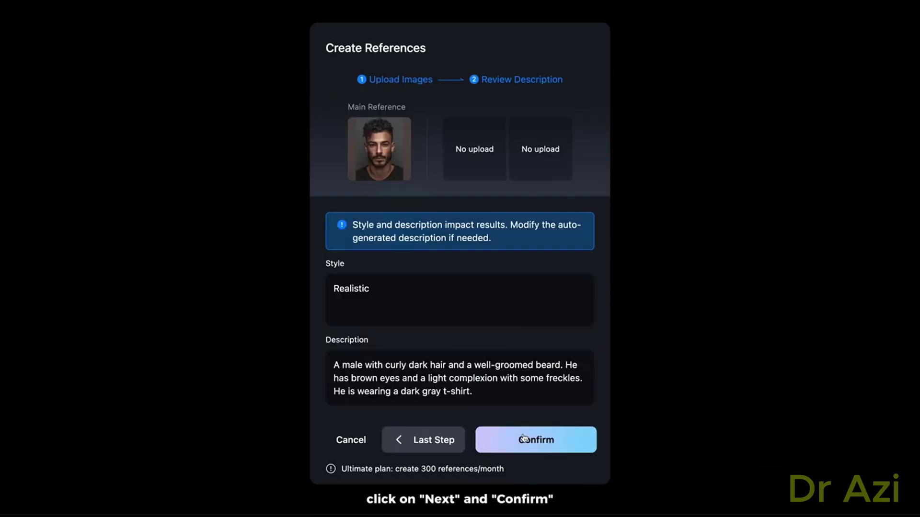
click(524, 439)
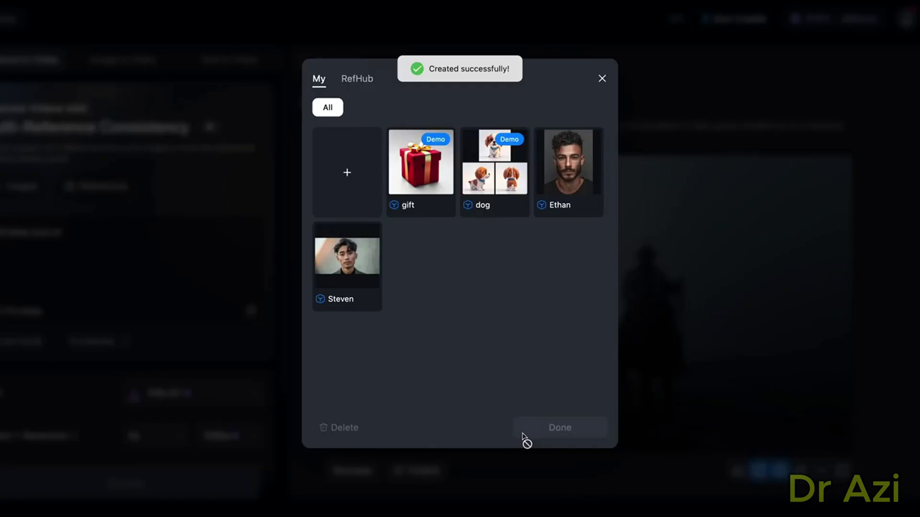
Continue the prompt with the tagged Ethan reference followed by 'riding a dirt bike'.
click(602, 79)
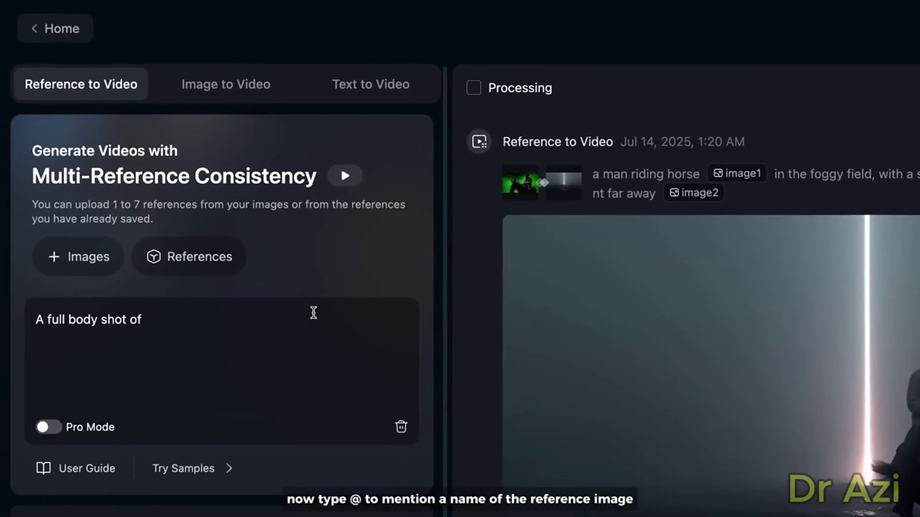
click(283, 288)
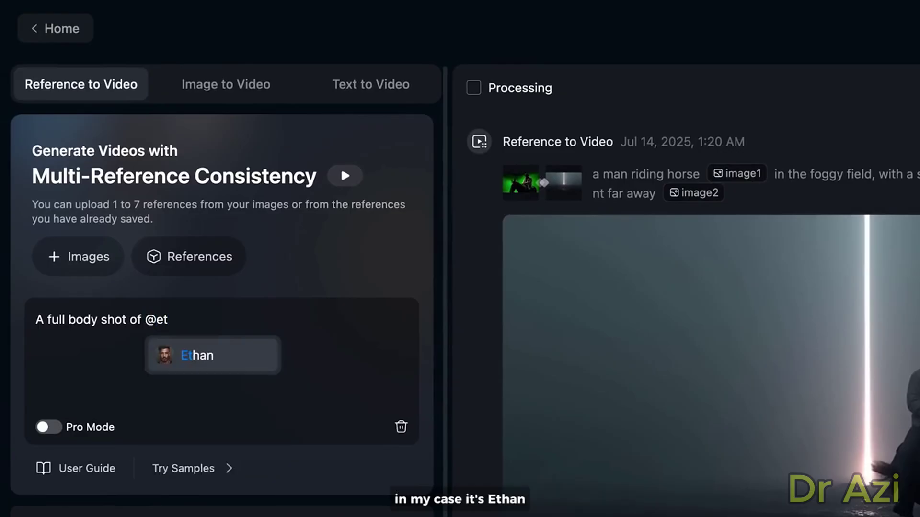
click(250, 359)
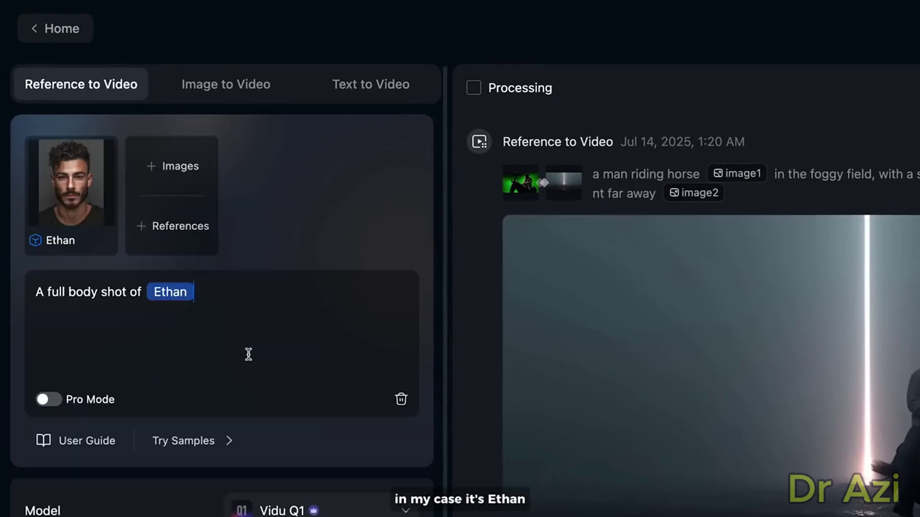
text(riding a d)
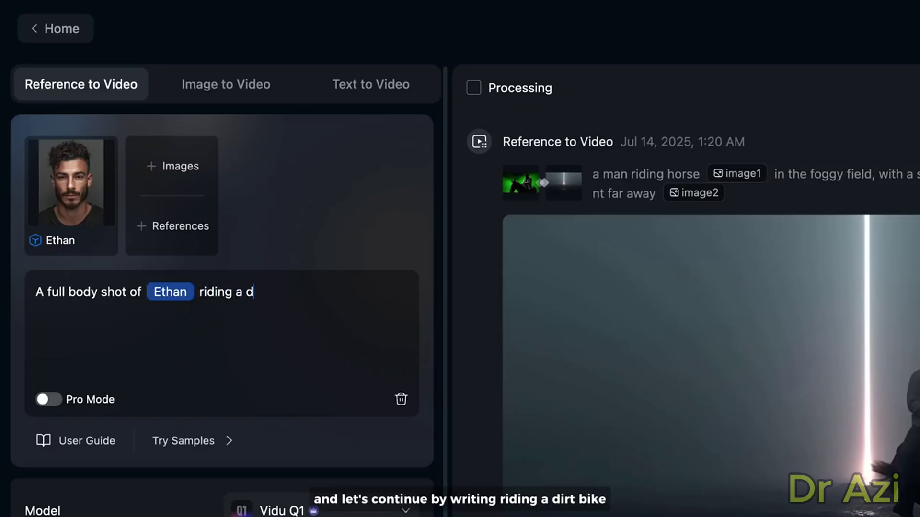
text(irt bike)
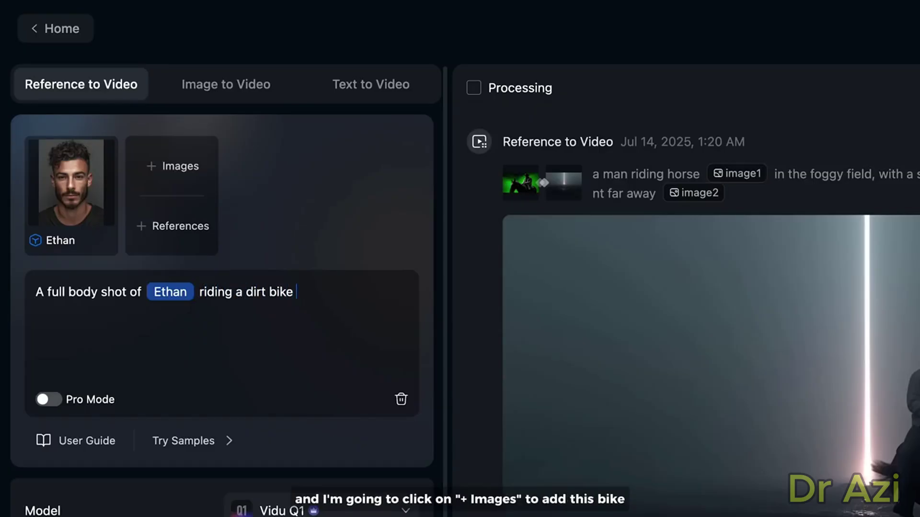
Attach Dirt Bike.png as image1 and add 'and a huge black spider' to the prompt.
click(194, 180)
click(601, 187)
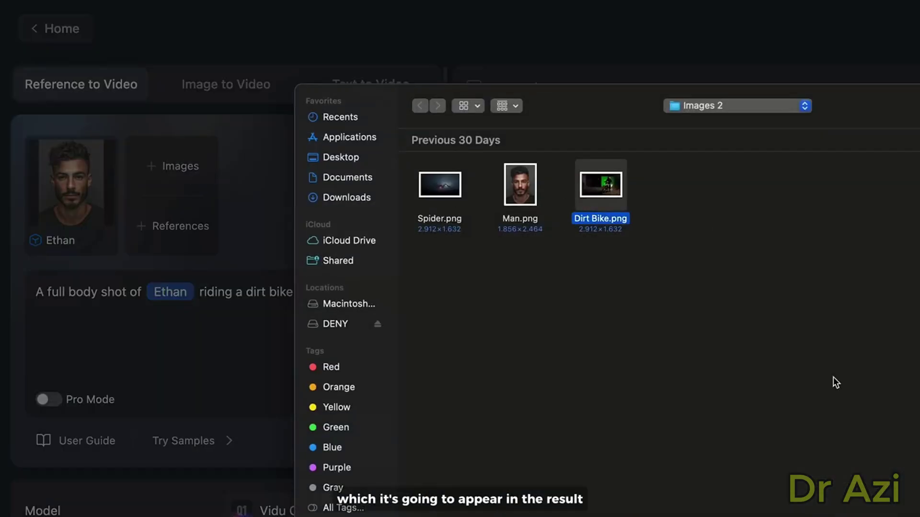
click(666, 401)
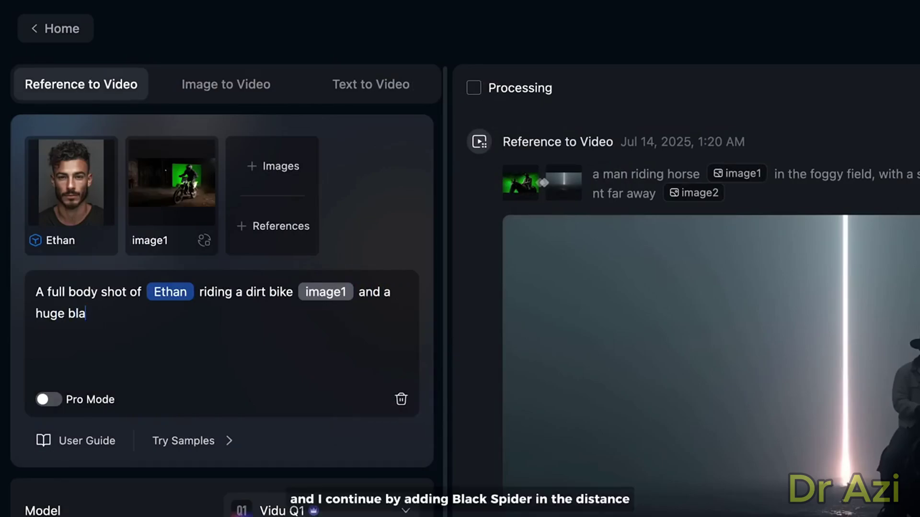
text(and a huge black spider)
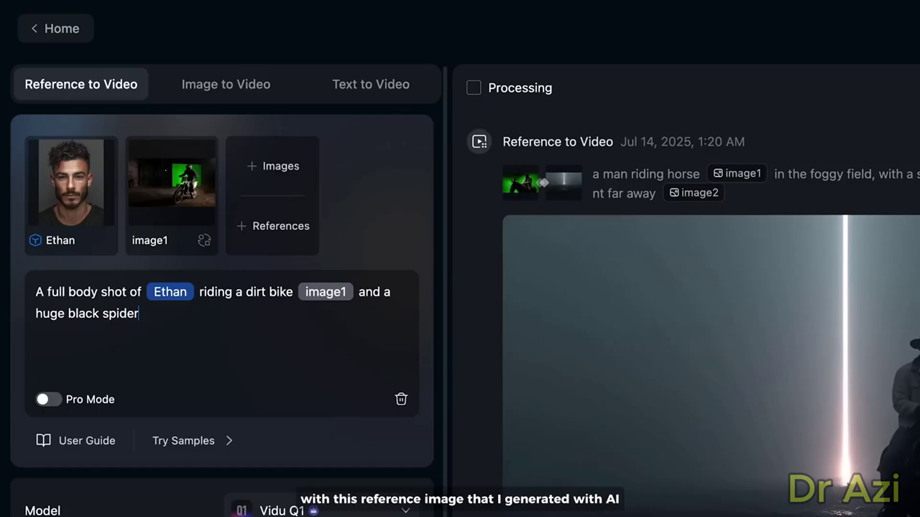
Attach Spider.png as image2 and continue the prompt with 'chasing behind, misty'.
click(299, 174)
click(450, 221)
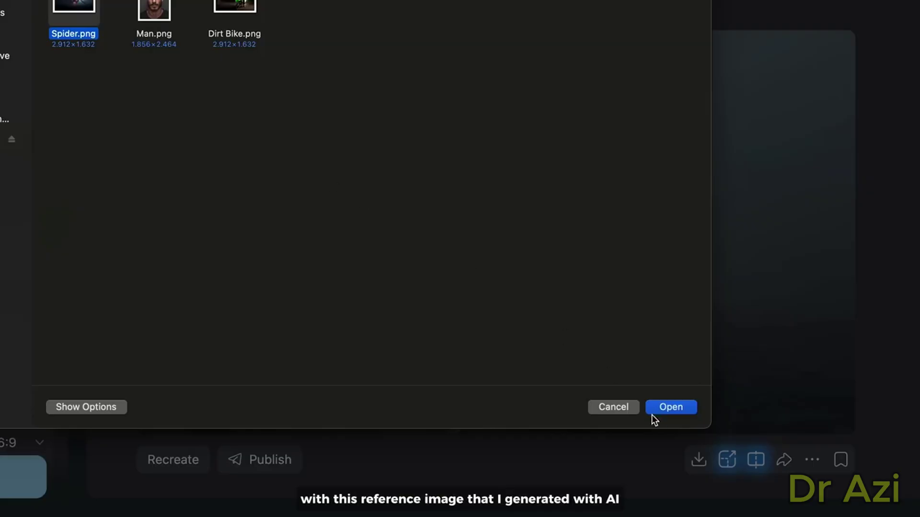
click(665, 411)
text(chasing behi)
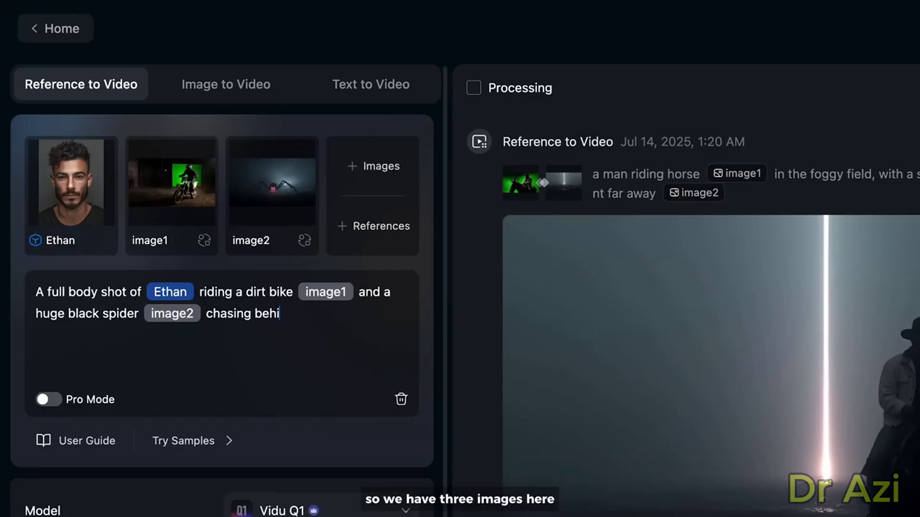
text(nd, misty dark background)
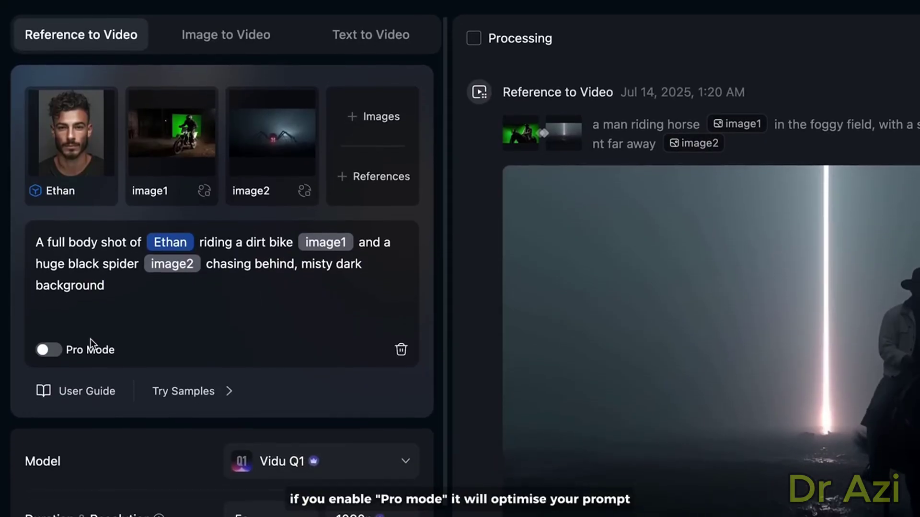
Auto-optimize the prompt, then delete 'black helmet and' from the Subject description.
click(48, 362)
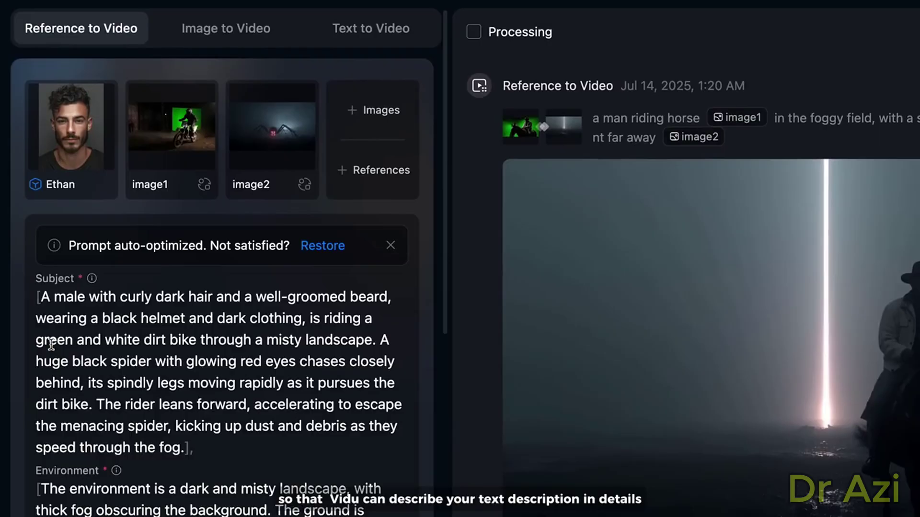
drag(102, 316, 209, 319)
key(BackSpace)
key(BackSpace)
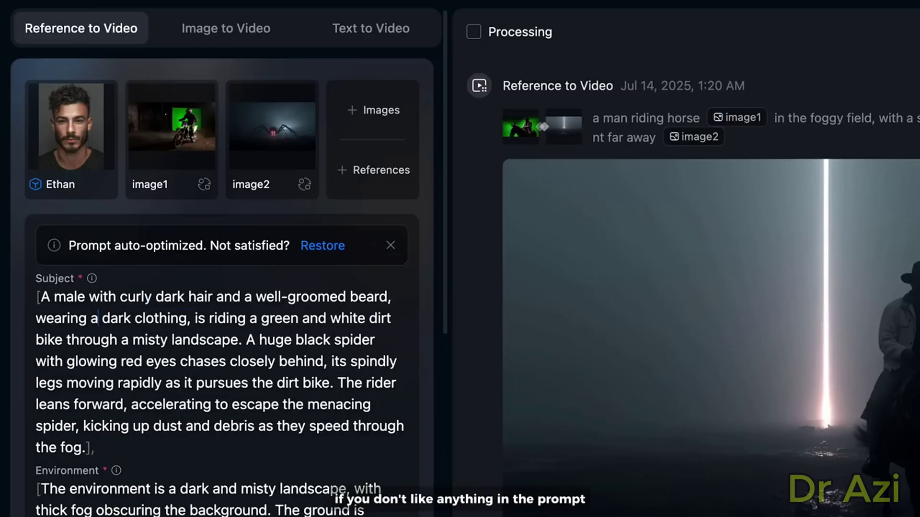
scroll(214, 340, down, 6)
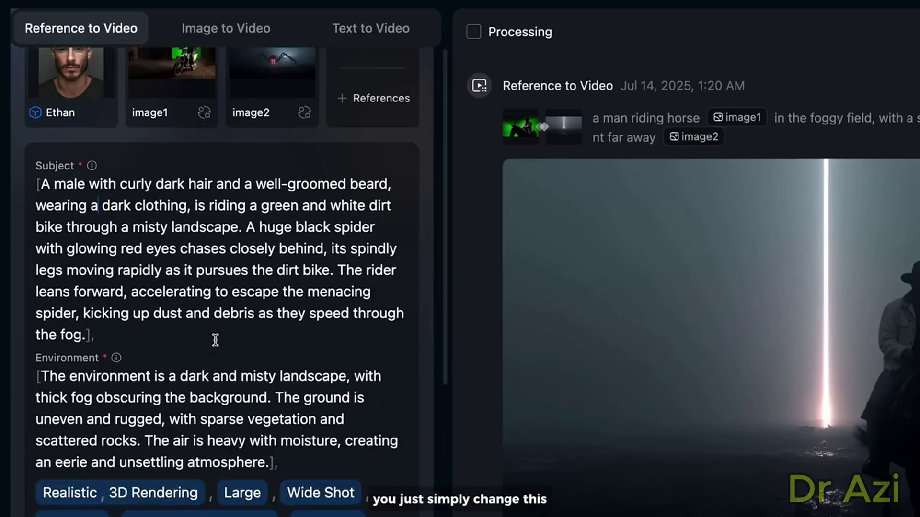
Deselect the 3D Rendering style tag so Realistic is the only style.
click(142, 317)
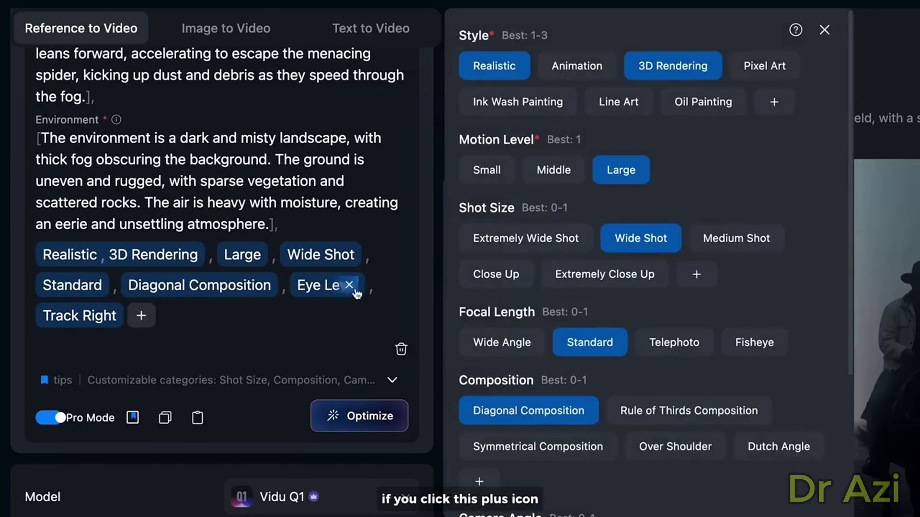
click(642, 72)
scroll(660, 258, down, 6)
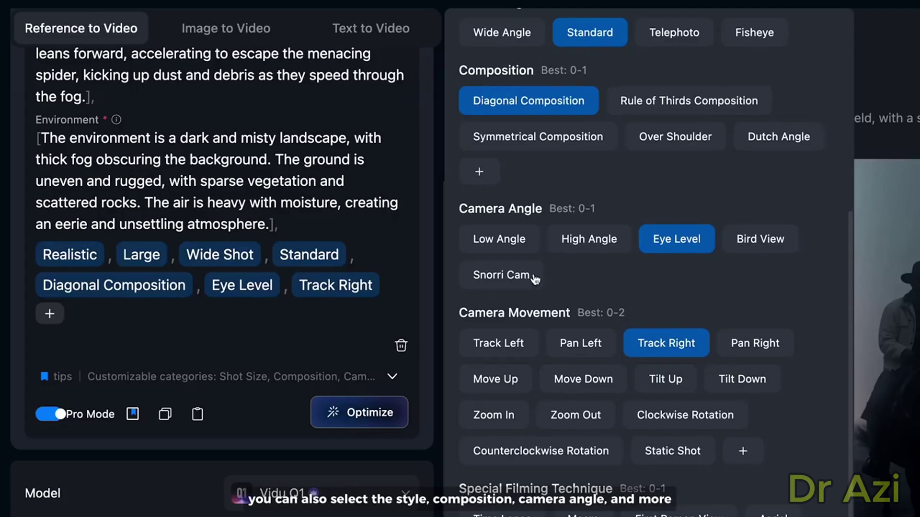
click(381, 314)
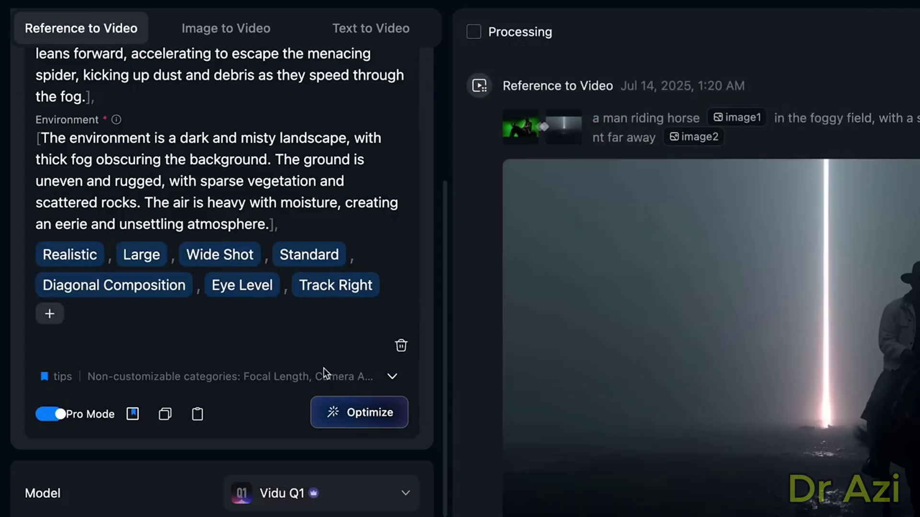
Generate the clip with Vidu Q1, 5s duration, 1080p resolution and 16:9 aspect ratio.
scroll(323, 367, down, 5)
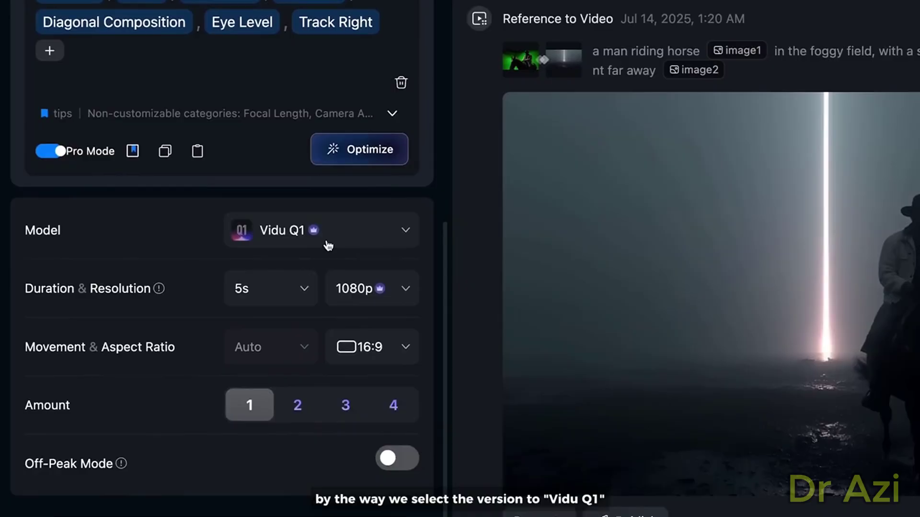
click(326, 196)
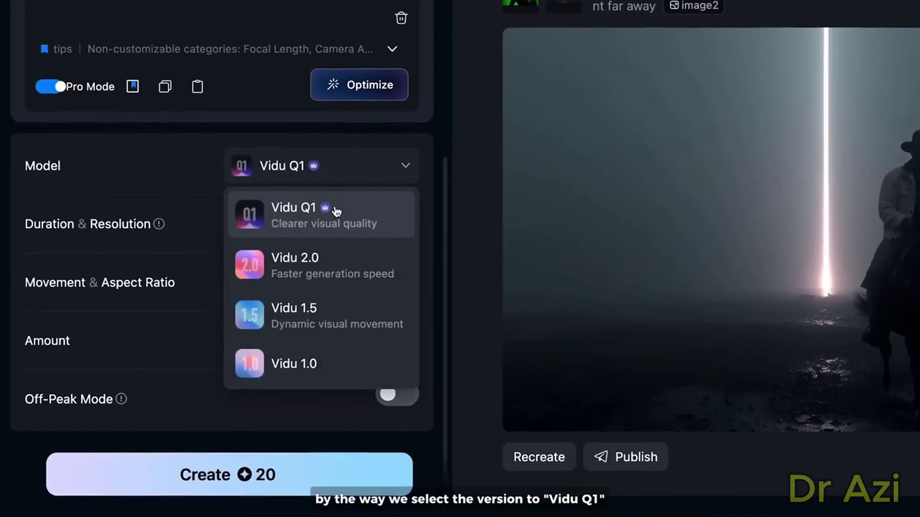
click(334, 208)
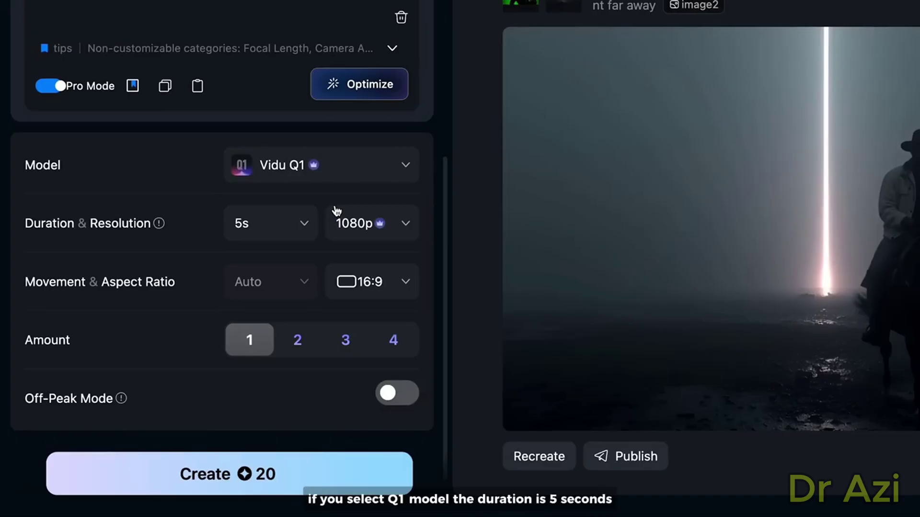
click(298, 225)
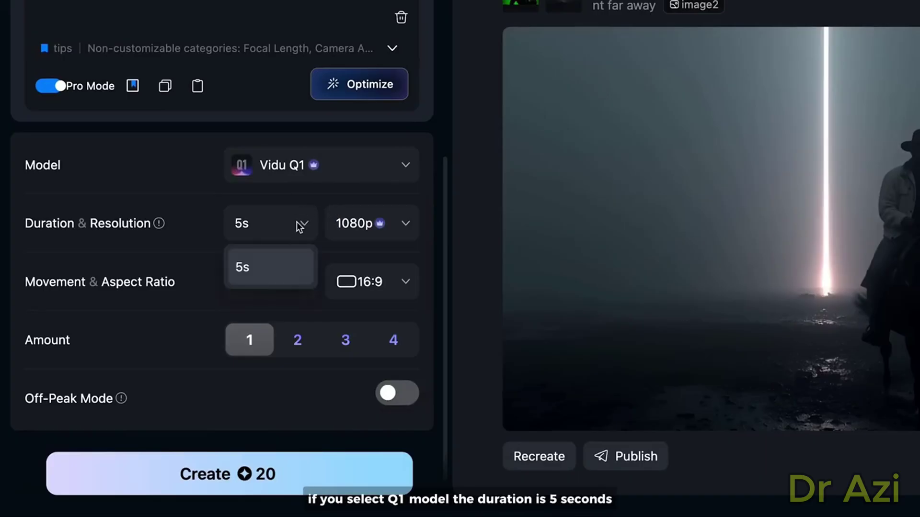
click(298, 225)
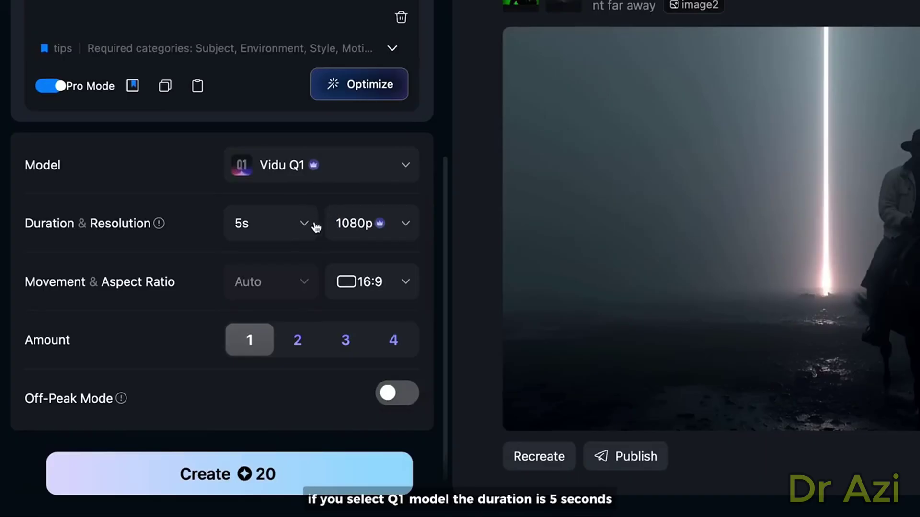
click(391, 229)
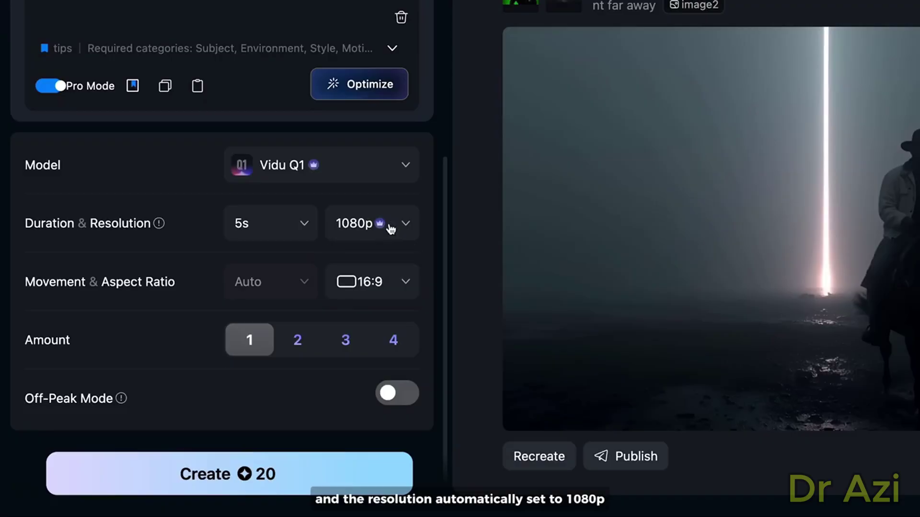
click(394, 280)
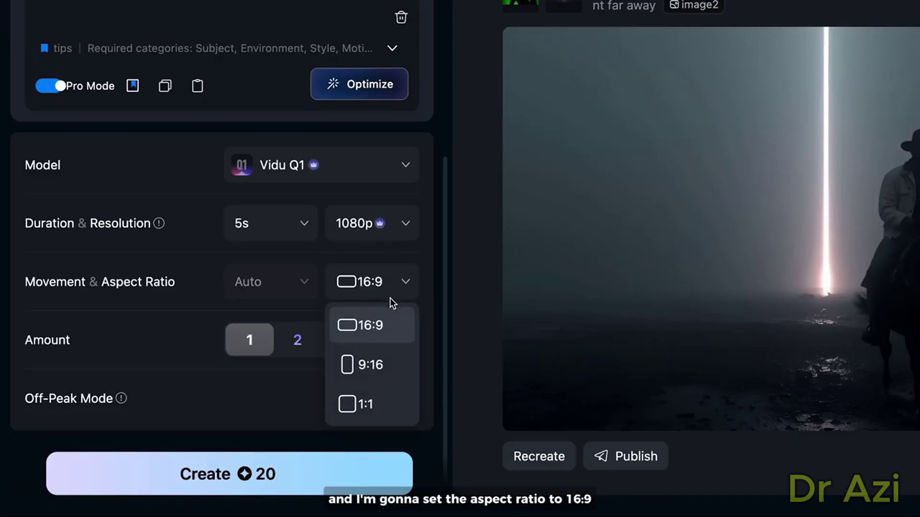
click(388, 328)
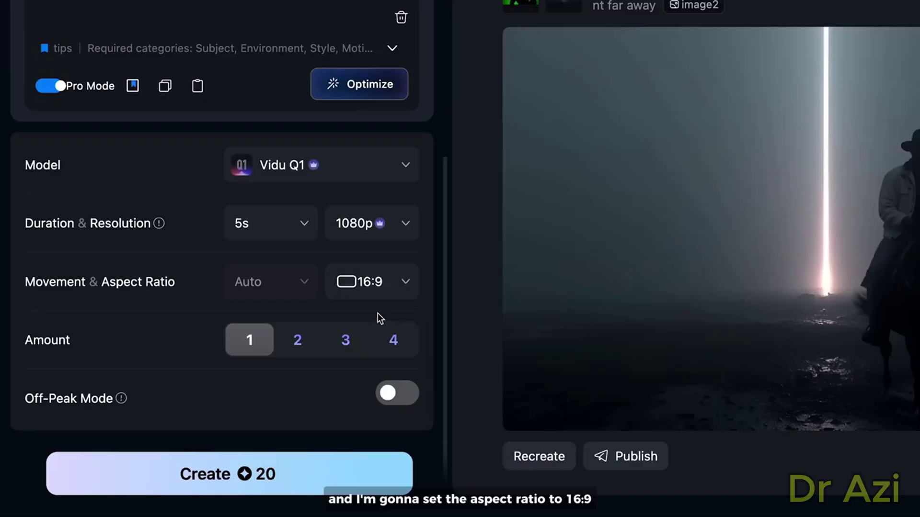
click(273, 474)
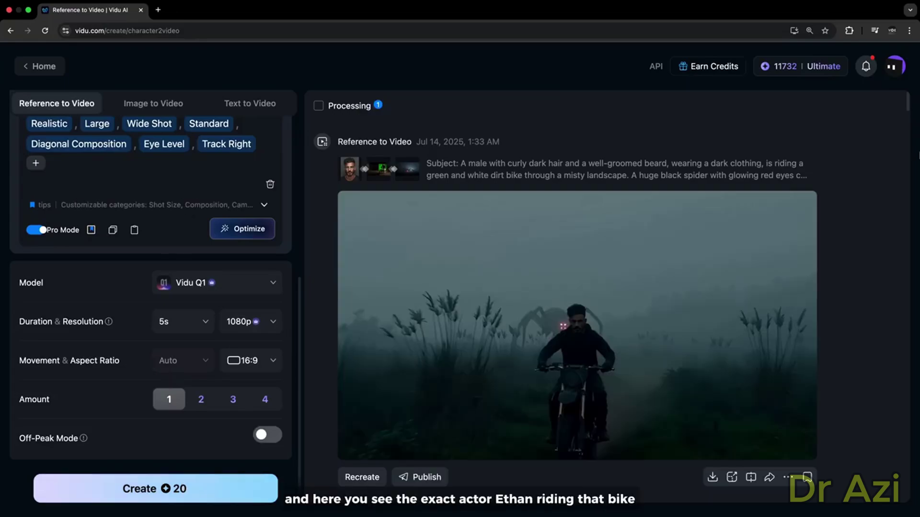
Play the generated rider-and-spider clip and view its Video Details.
click(405, 374)
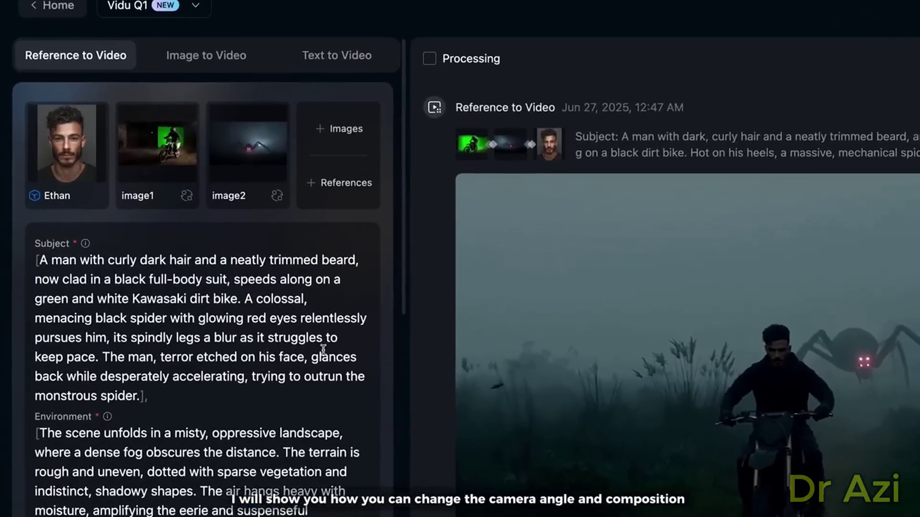
Swap Wide Shot for Close Up, remove Track Right, and generate the close-up clip.
scroll(323, 349, down, 3)
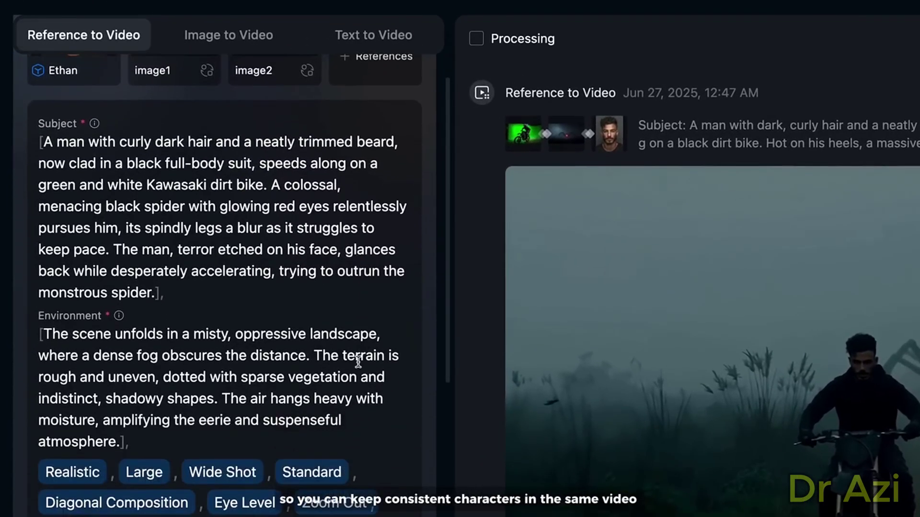
scroll(357, 361, down, 3)
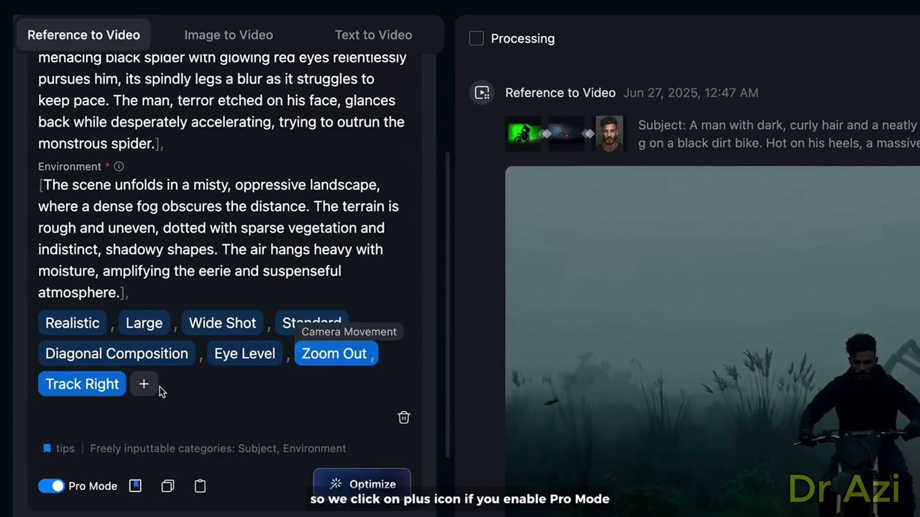
click(144, 384)
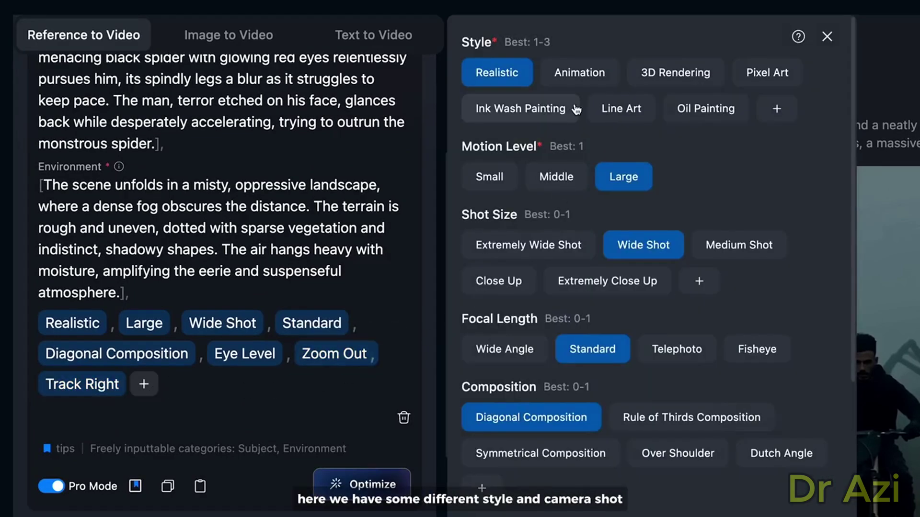
click(522, 283)
click(622, 257)
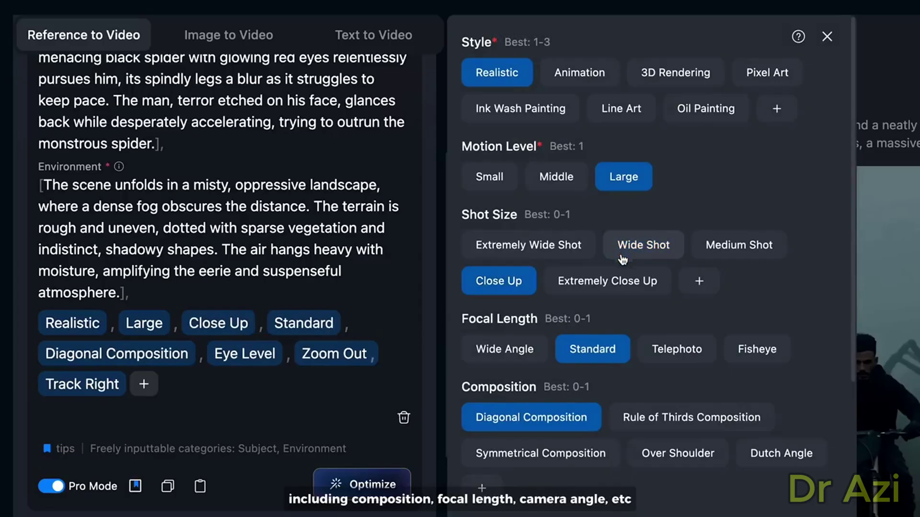
scroll(637, 319, down, 6)
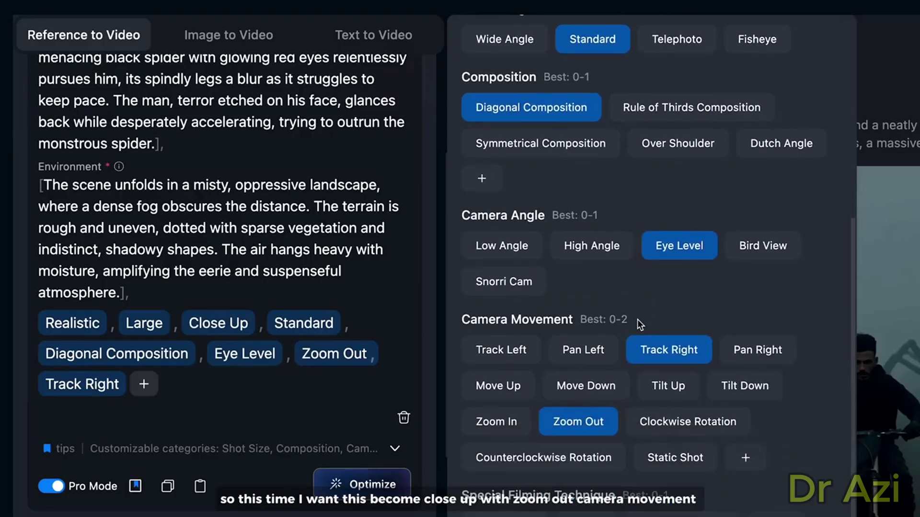
click(657, 354)
scroll(582, 419, down, 3)
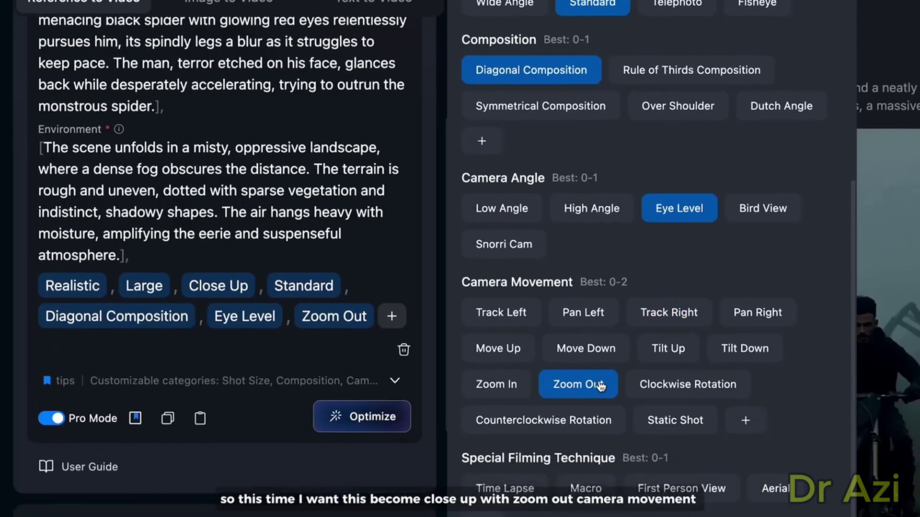
click(272, 476)
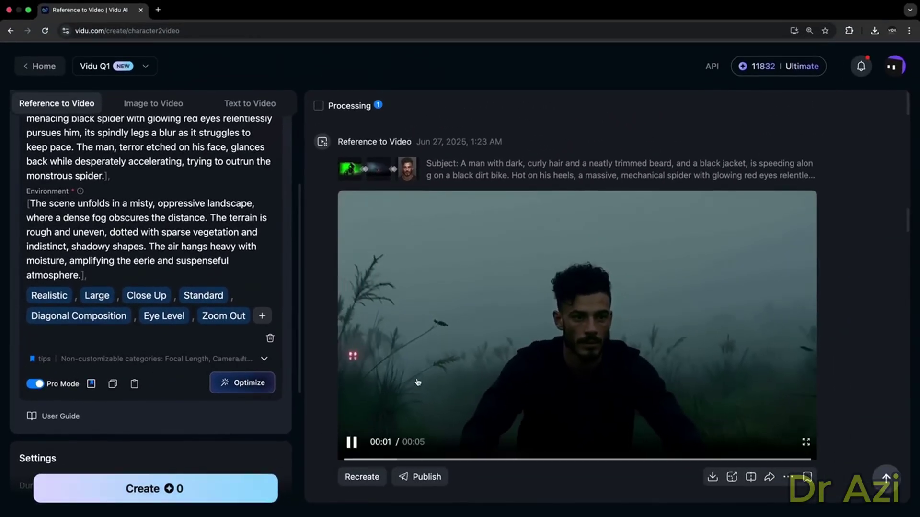
Open the Video Details view for the playing close-up clip of Ethan on the dirt bike.
click(418, 382)
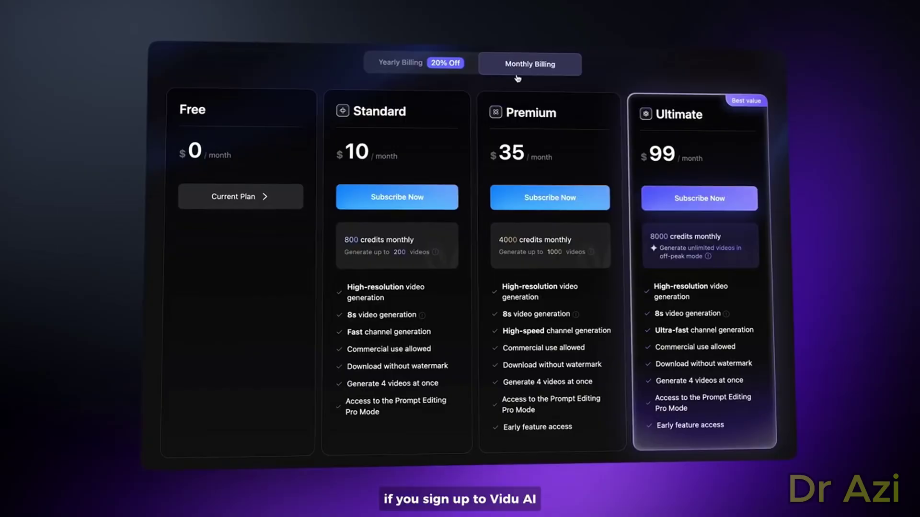
Switch the plans page to yearly billing: Standard $8, Premium $28, Ultimate $79 per month.
click(433, 73)
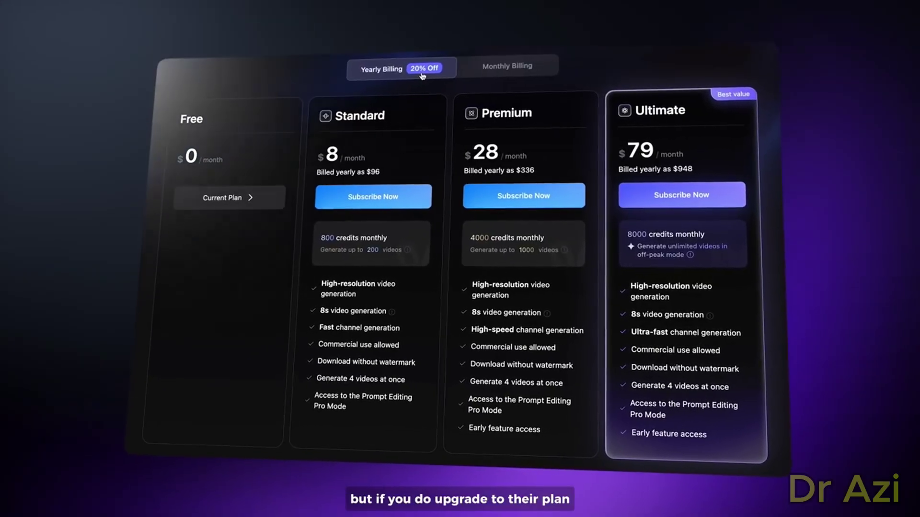